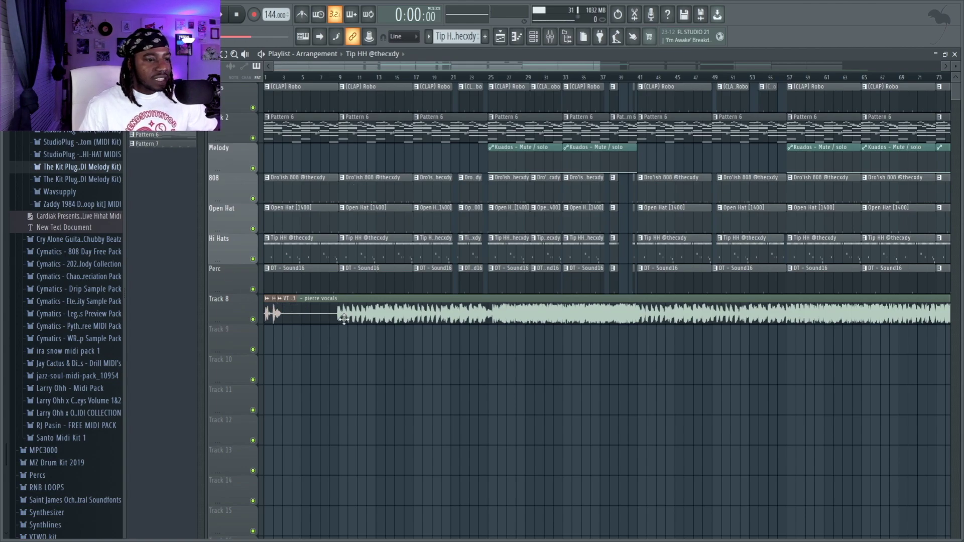
- Play the full arrangement with the vocals from the intro into the following section to hear the finished beat
scroll(371, 317, up, 1)
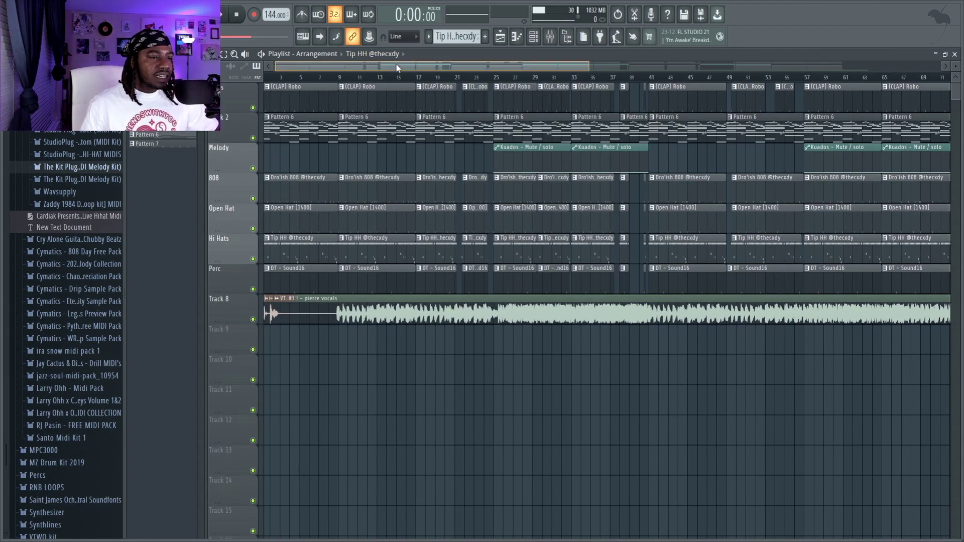
drag(394, 72, 371, 96)
scroll(512, 334, up, 3)
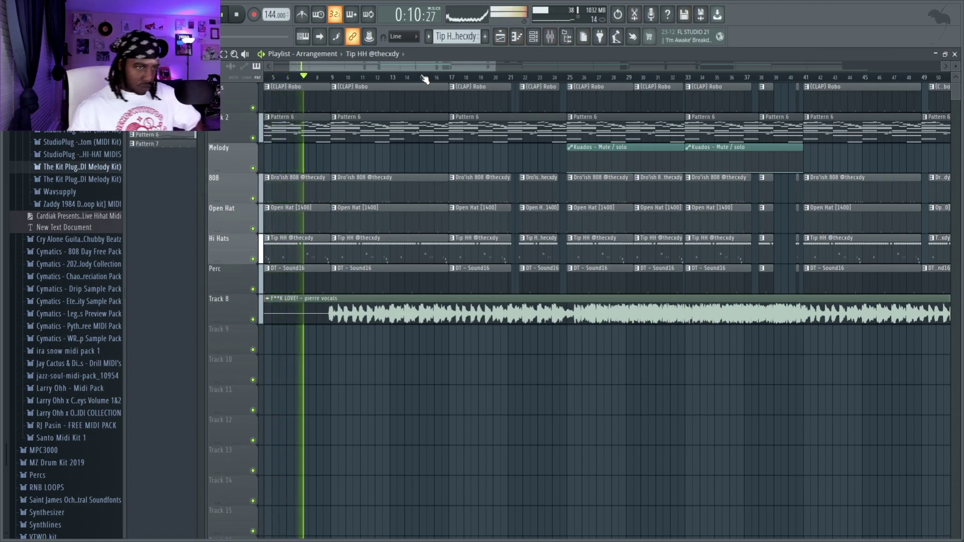
drag(432, 67, 370, 72)
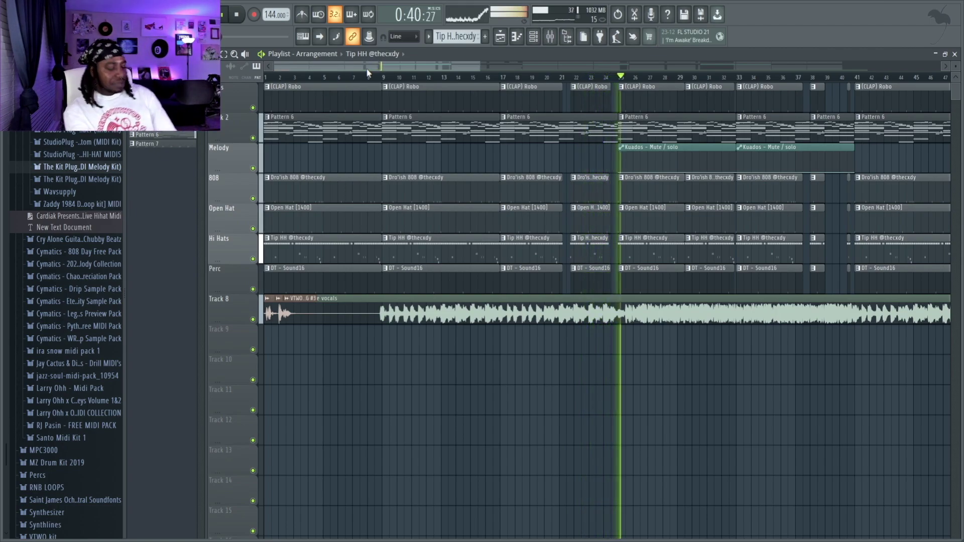
key(space)
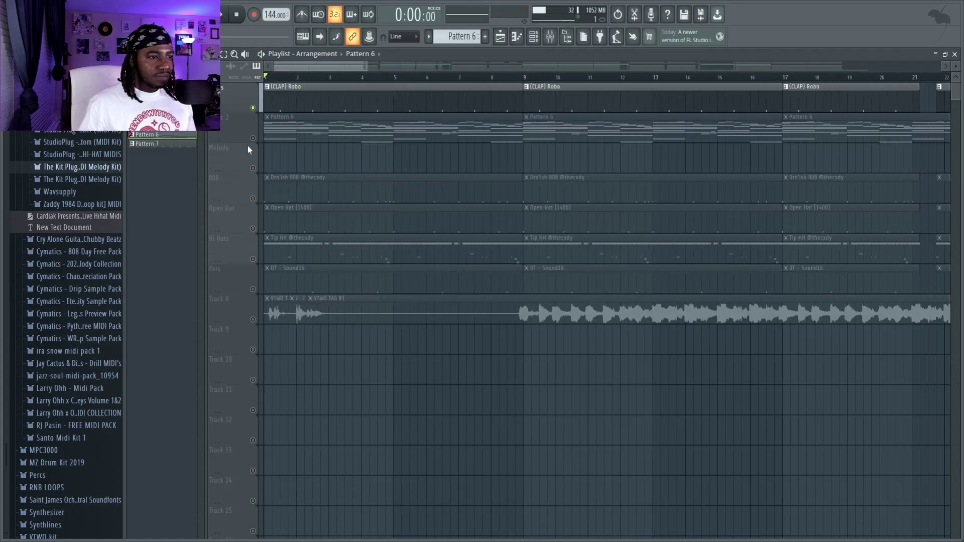
- Solo the Pattern 6 melody track in the playlist and play it back
ctrl+click(254, 140)
key(space)
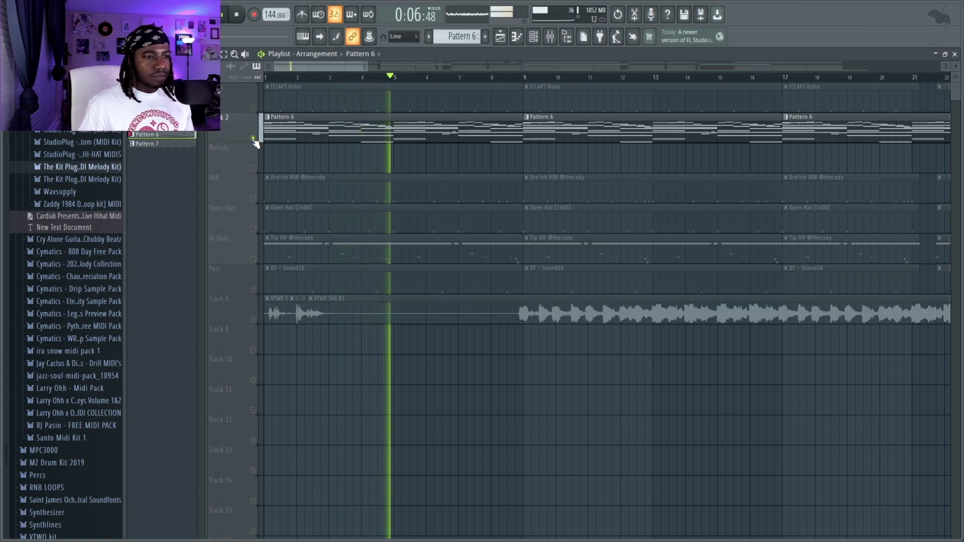
key(space)
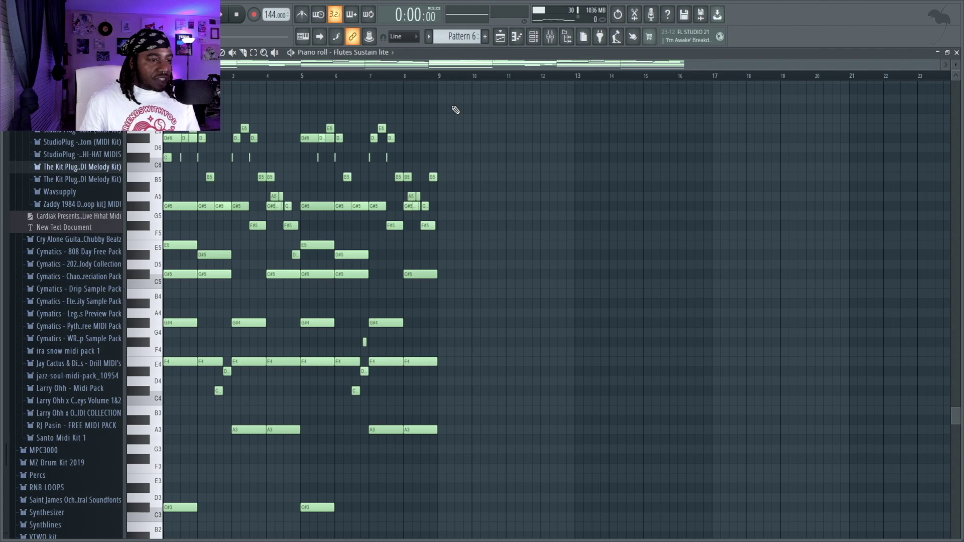
- Examine the Flutes Sustain lite notes and velocities of Pattern 6 in the piano roll, along with its channel in the channel rack
scroll(456, 109, up, 3)
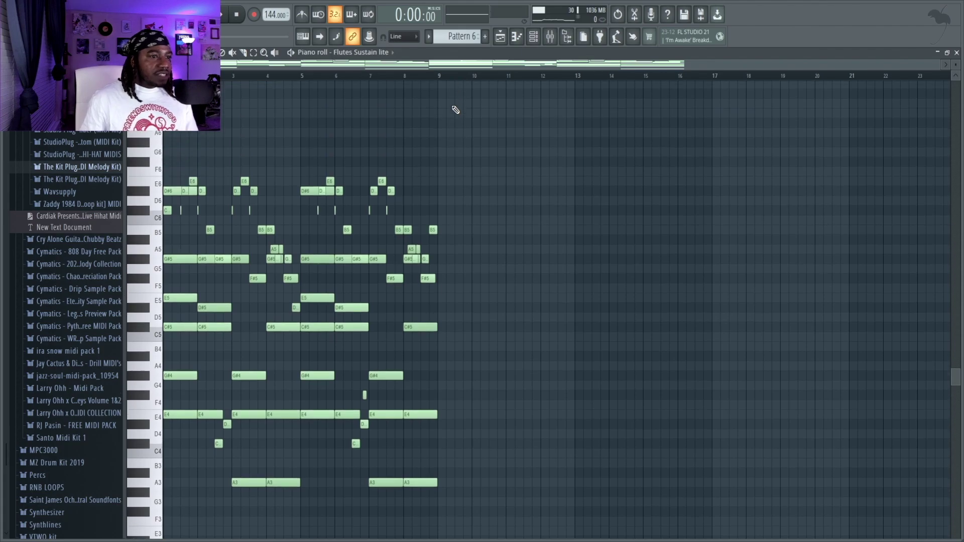
click(535, 38)
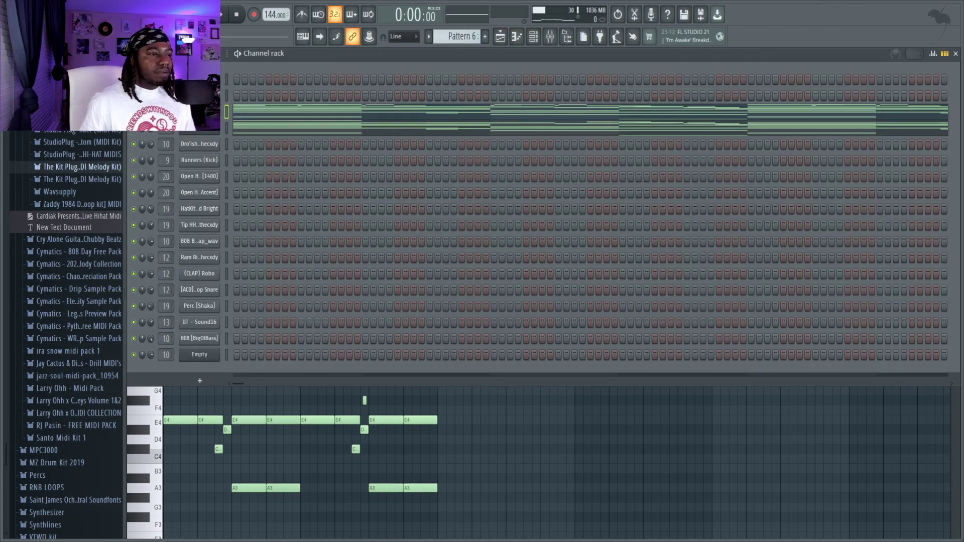
key(F7)
key(F7)
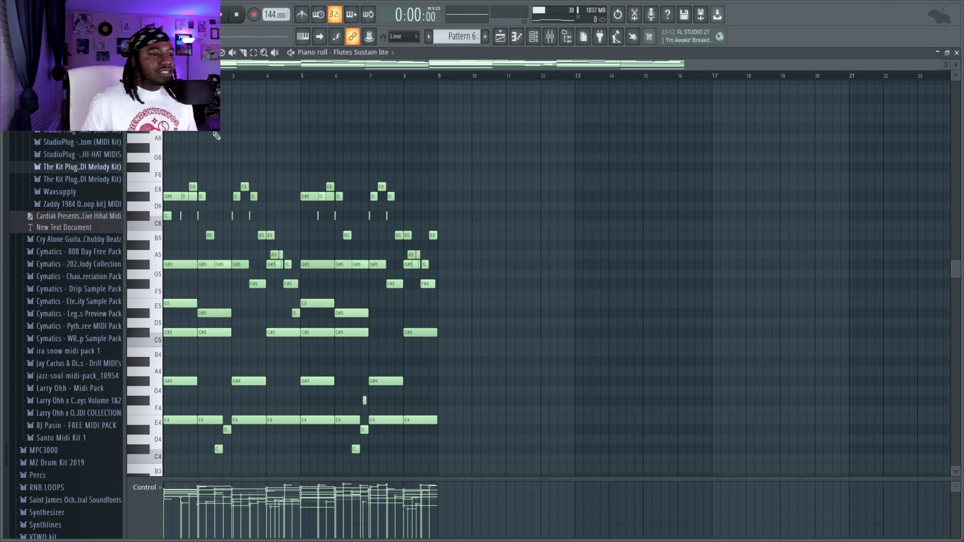
scroll(216, 136, down, 7)
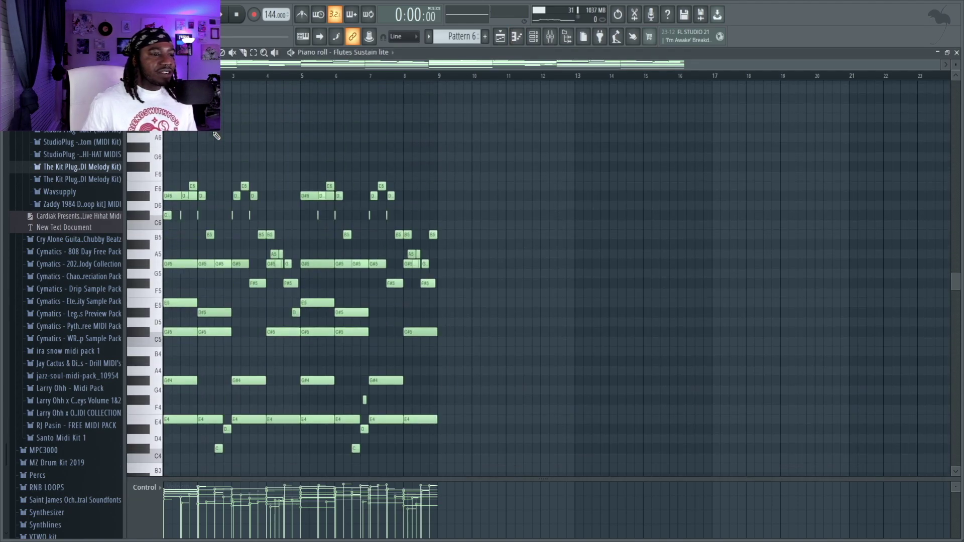
scroll(216, 136, up, 10)
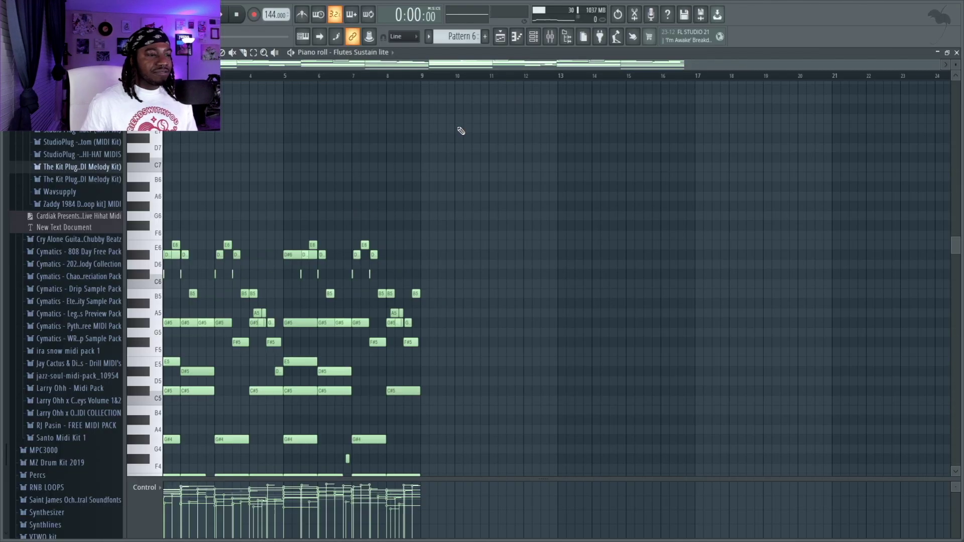
scroll(611, 42, down, 3)
click(534, 38)
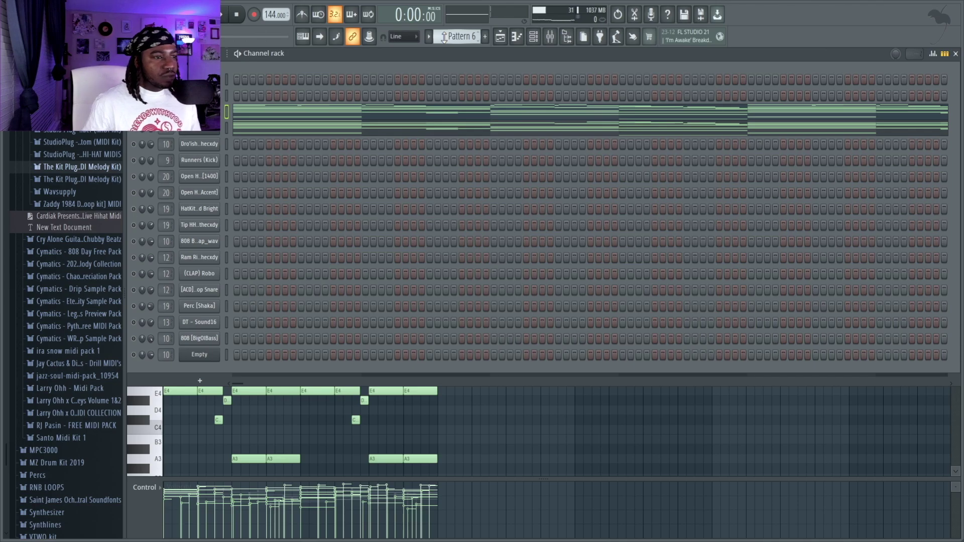
- Play Pattern 6 with the mixer shown and select the first melody layer's track to inspect its effects
key(F9)
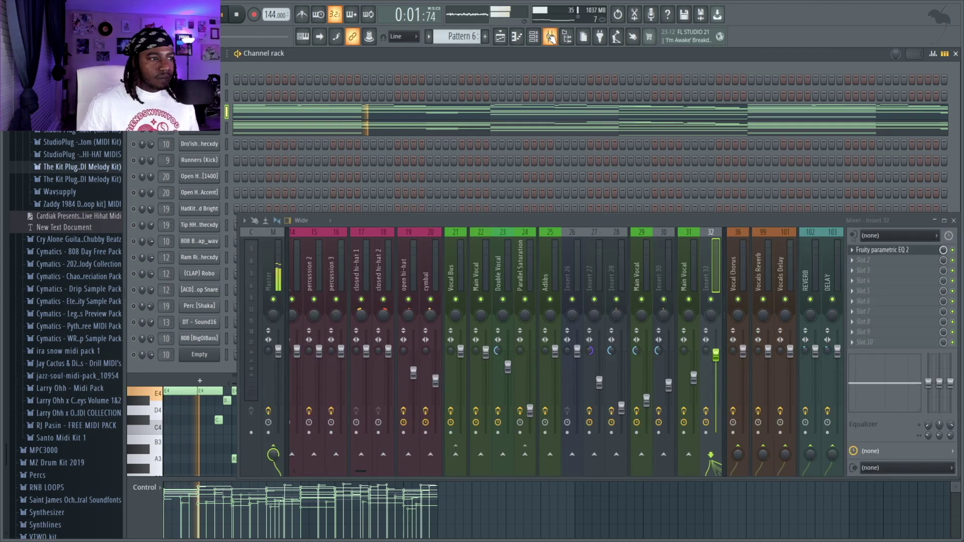
scroll(351, 264, up, 4)
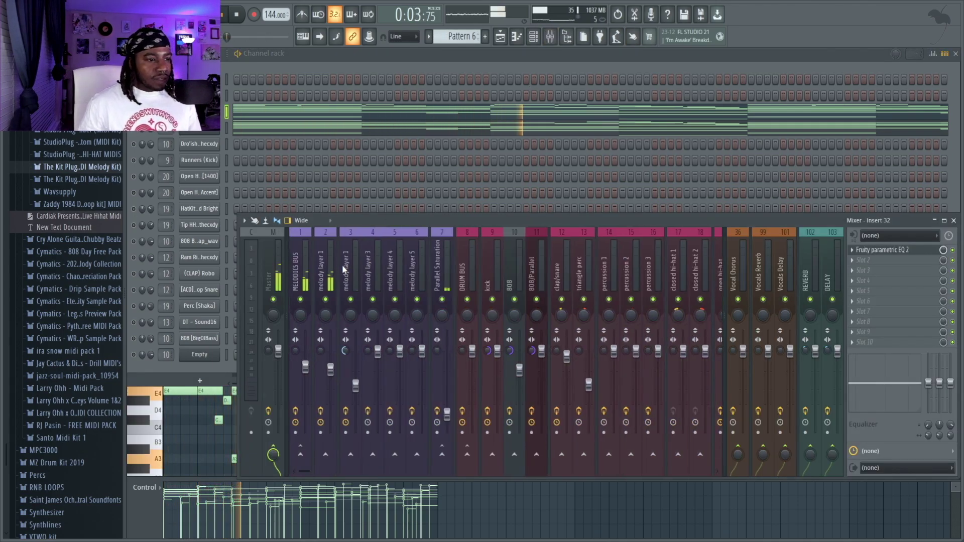
click(327, 260)
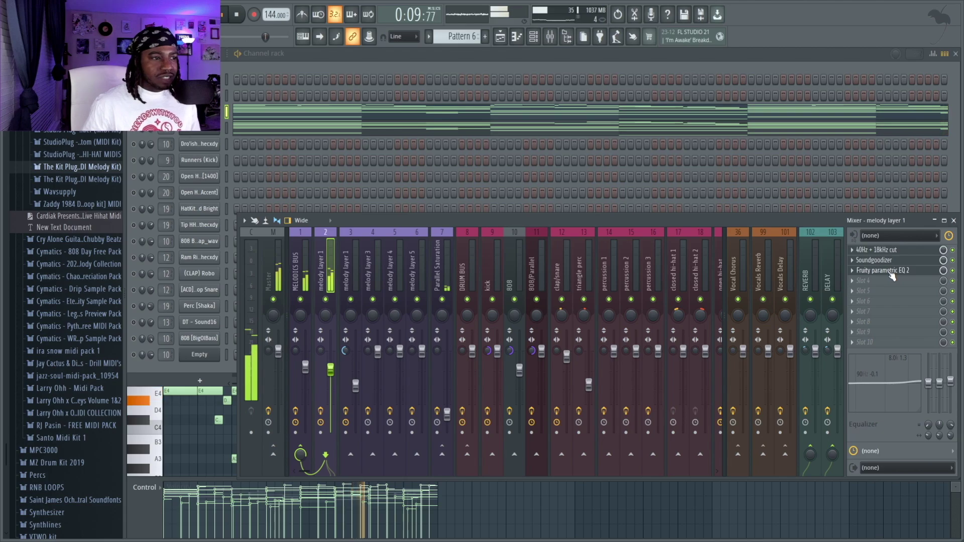
- Examine the lower melody notes and the note velocities of Flutes Sustain lite in the piano roll, and stop playback
click(147, 516)
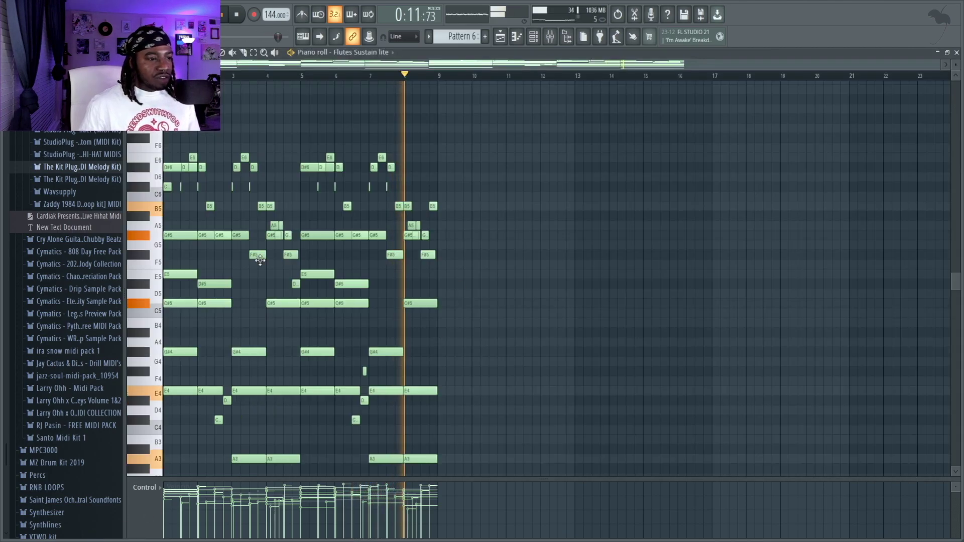
scroll(434, 270, down, 2)
key(space)
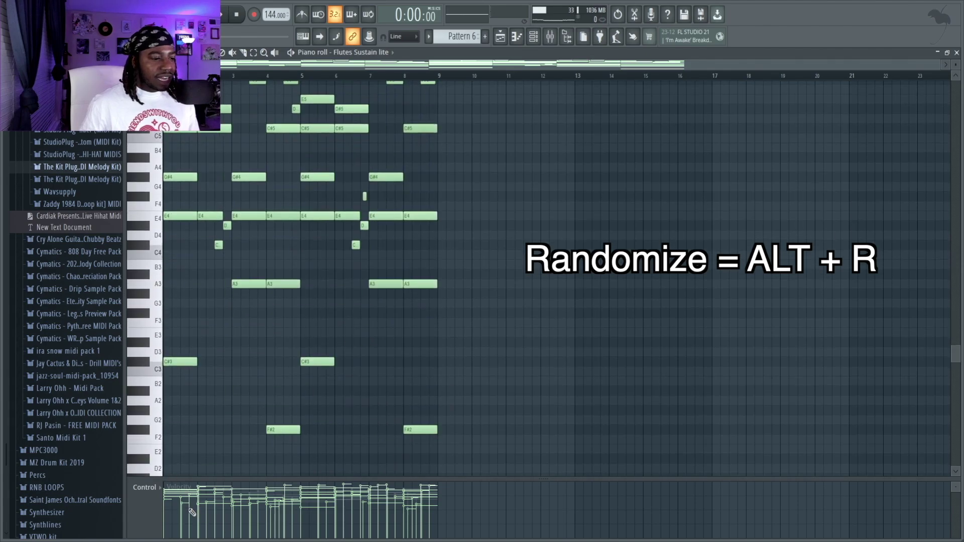
- Raise the low-cut frequency slightly in Fruity parametric EQ 2 on melody layer 1 while the melody plays
key(F9)
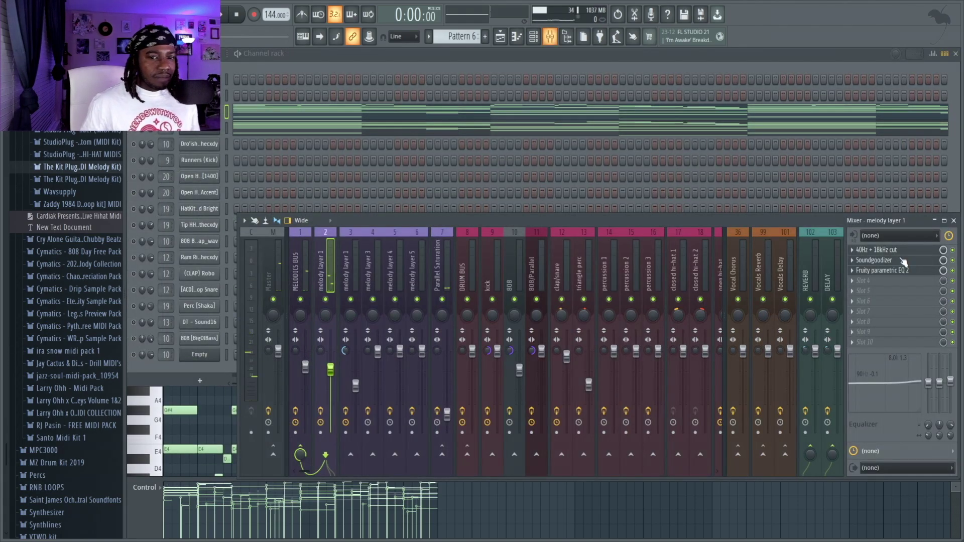
click(883, 271)
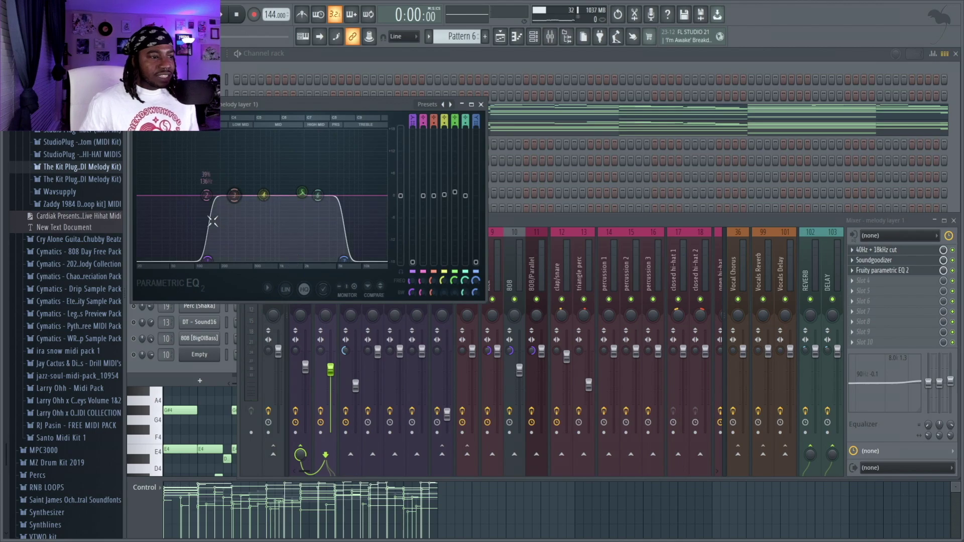
key(space)
drag(210, 255, 224, 254)
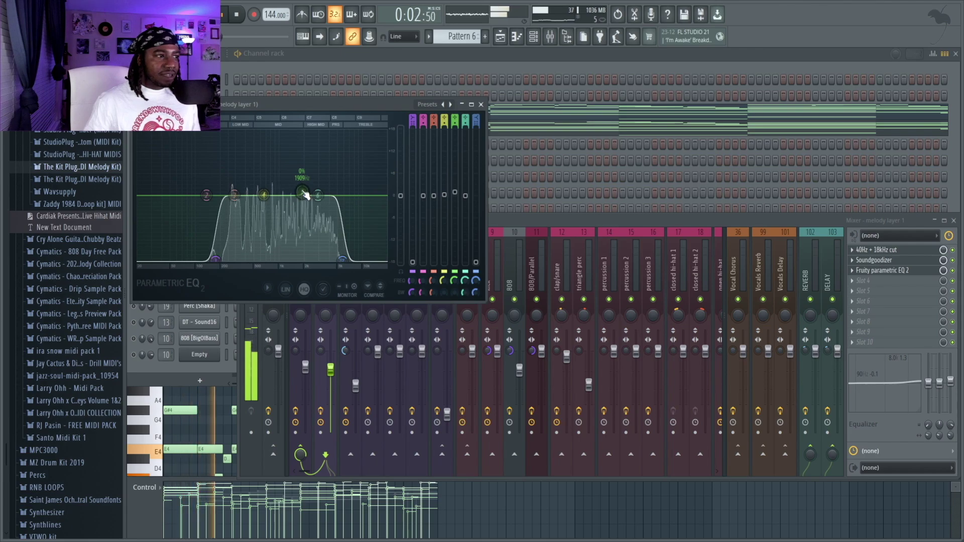
click(516, 64)
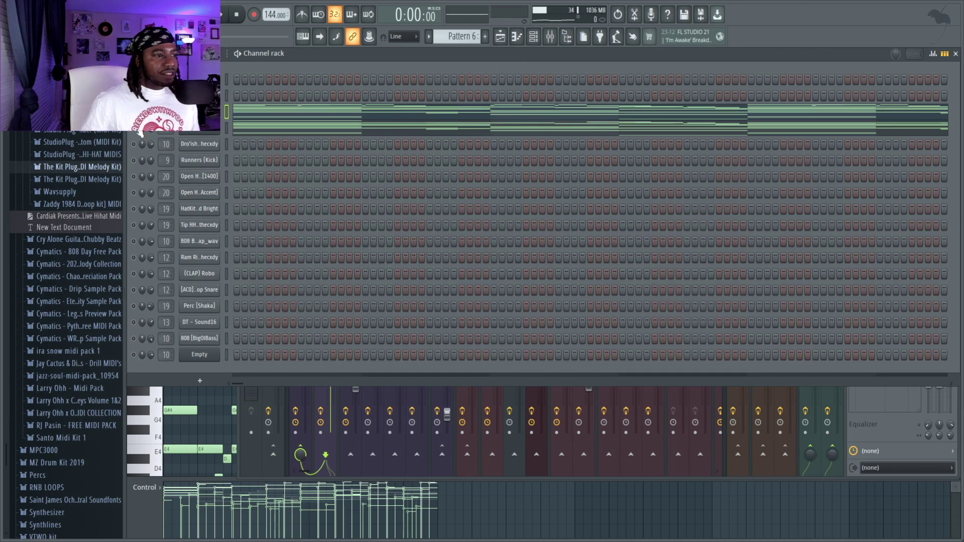
- Play Pattern 6 from the channel rack, and listen to the 808 track soloed in the playlist
key(space)
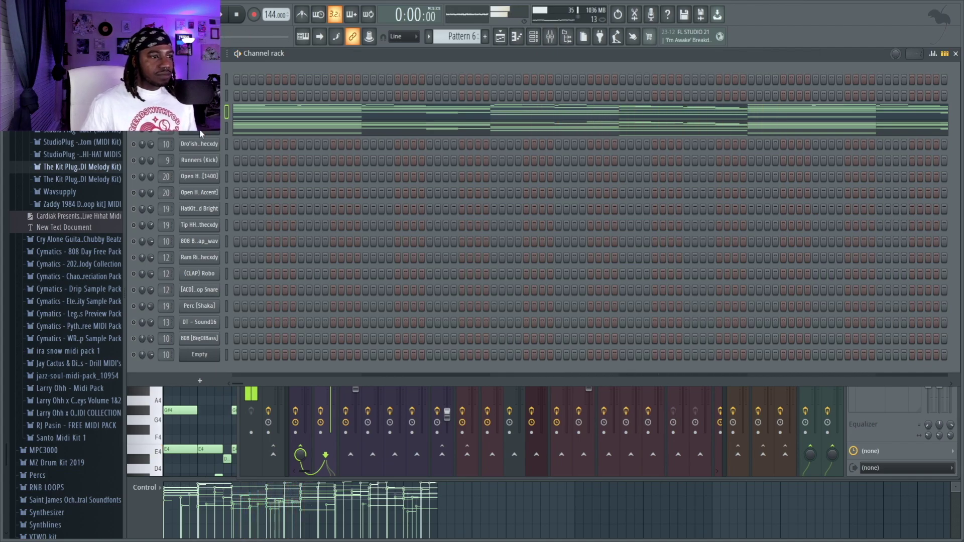
key(F5)
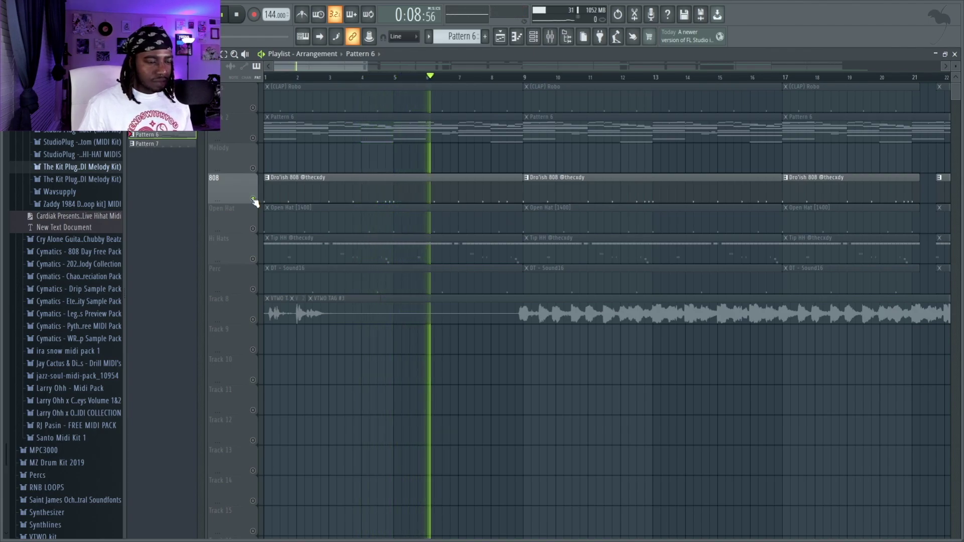
key(space)
- Solo the Hi Hats track in the playlist and play it back
click(257, 261)
key(space)
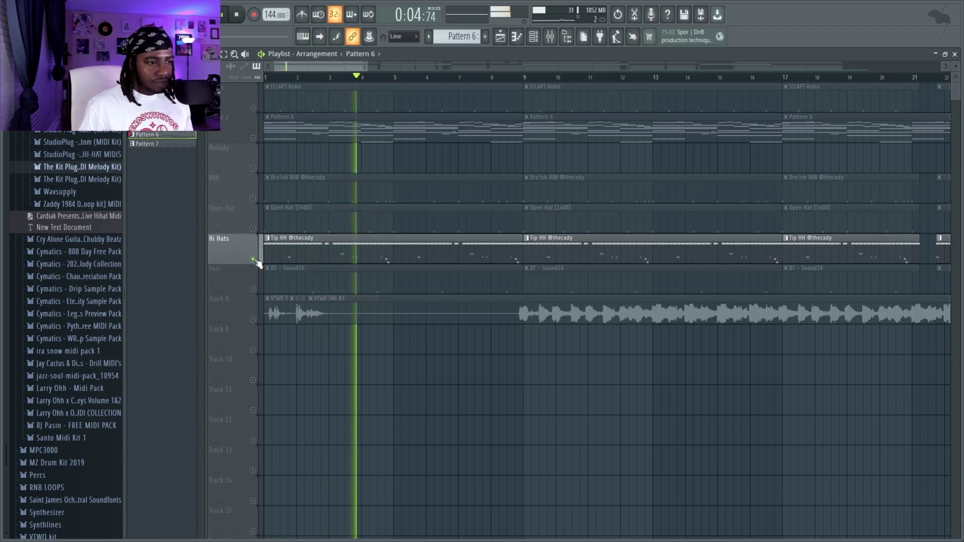
key(space)
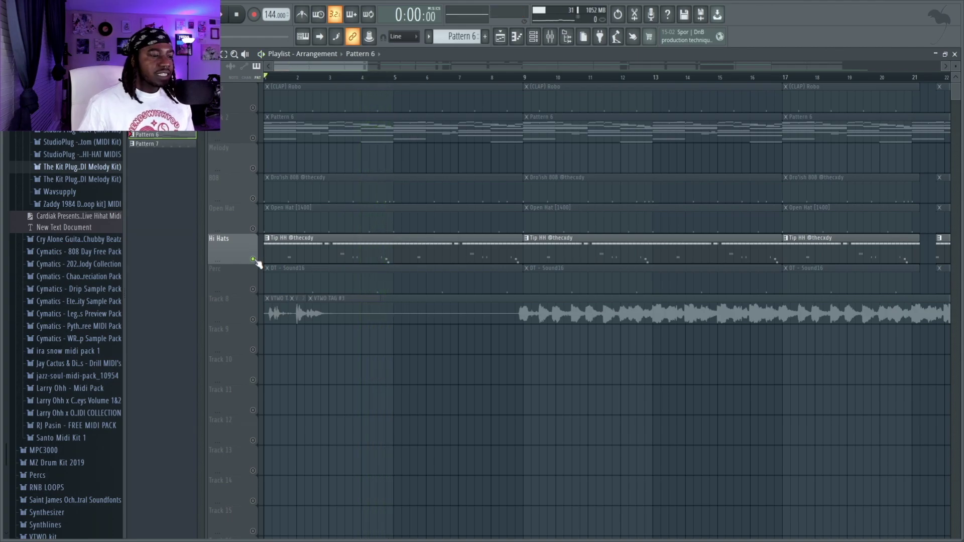
- Unmute the Open Hat track alongside the Hi Hats and play the two together
click(253, 229)
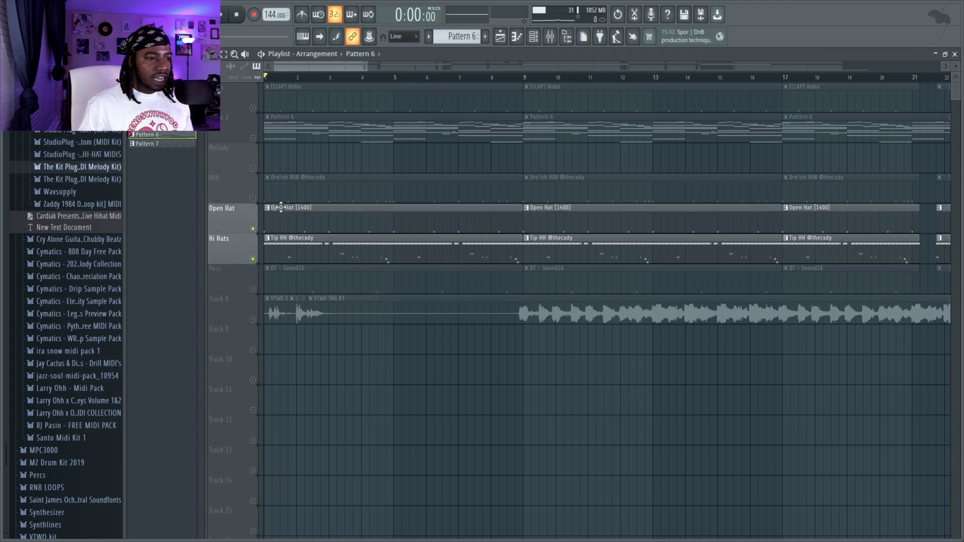
key(space)
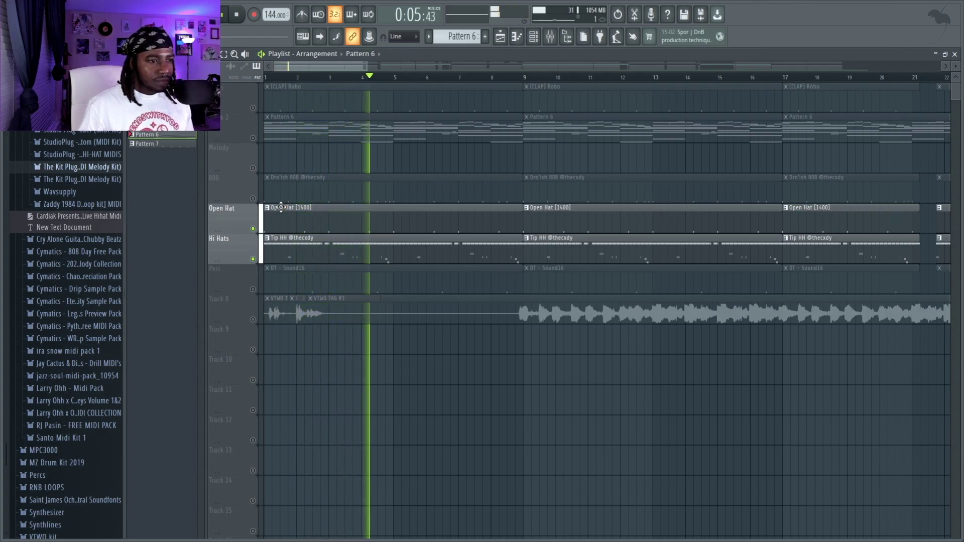
key(space)
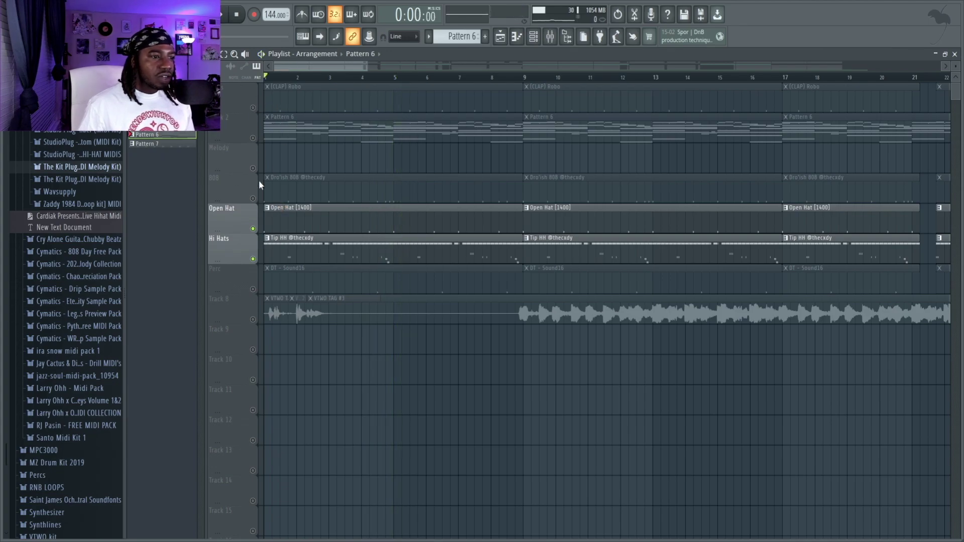
- Unmute the 808 track, and solo the Perc track to play it back on its own
click(253, 199)
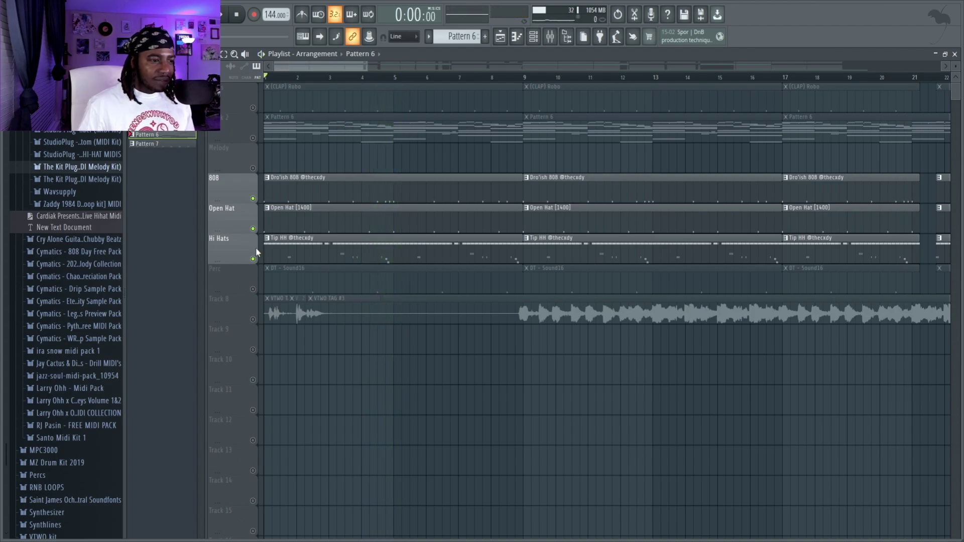
right_click(253, 289)
key(space)
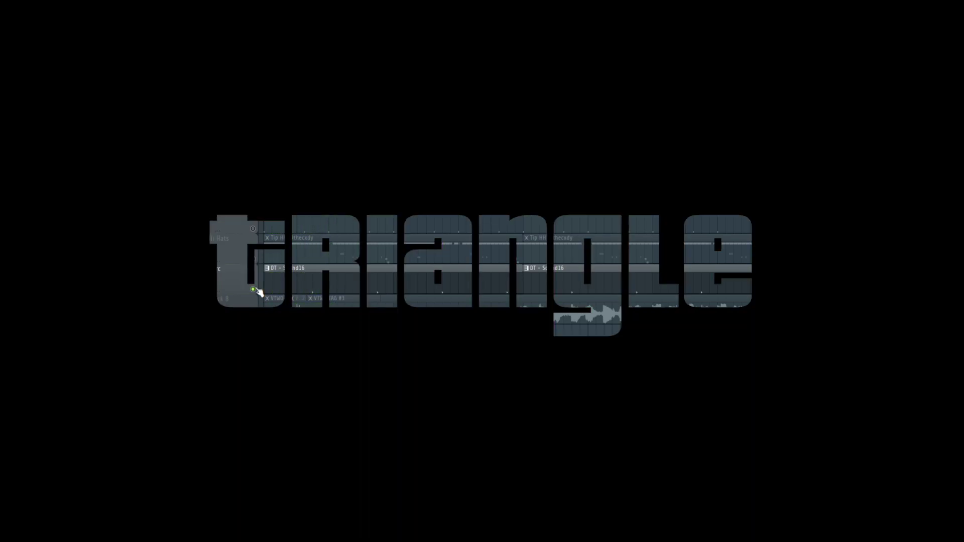
- Unmute the Hi Hats, Open Hat, 808 and [CLAP] Robo tracks with the Perc, and play all the drums together
click(253, 259)
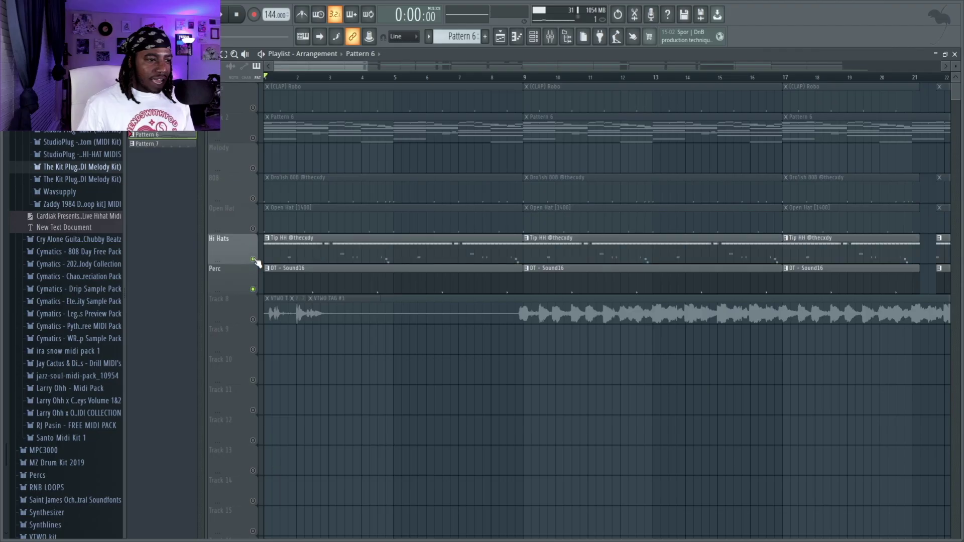
click(253, 229)
click(253, 199)
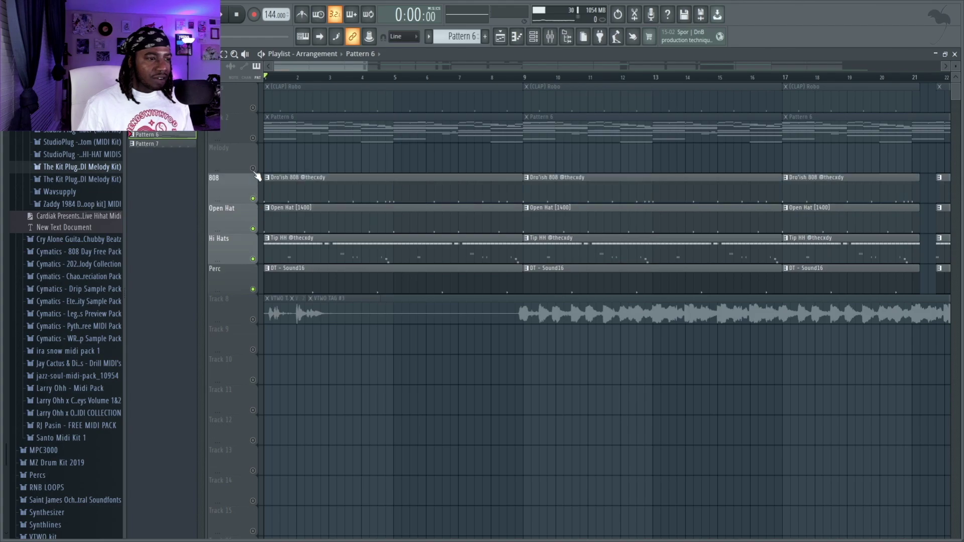
click(253, 108)
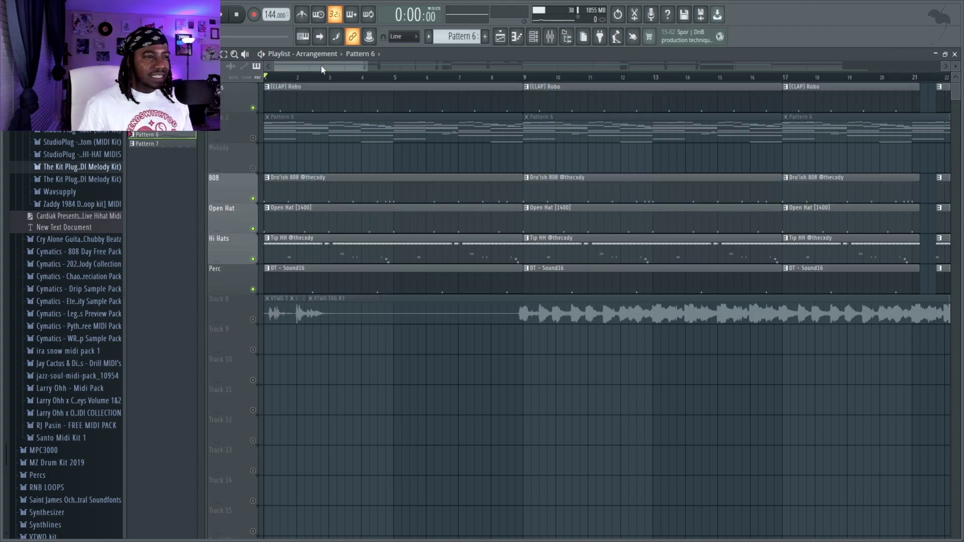
key(space)
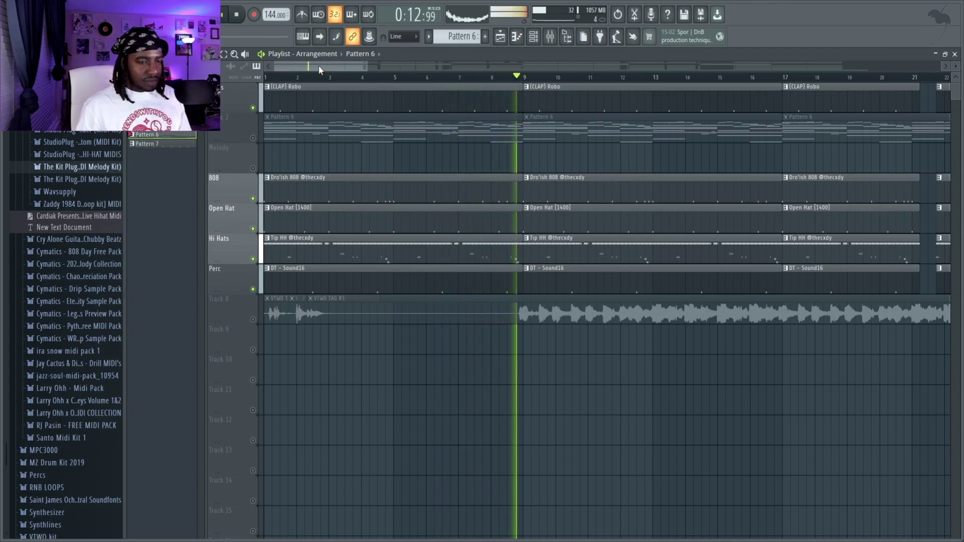
key(space)
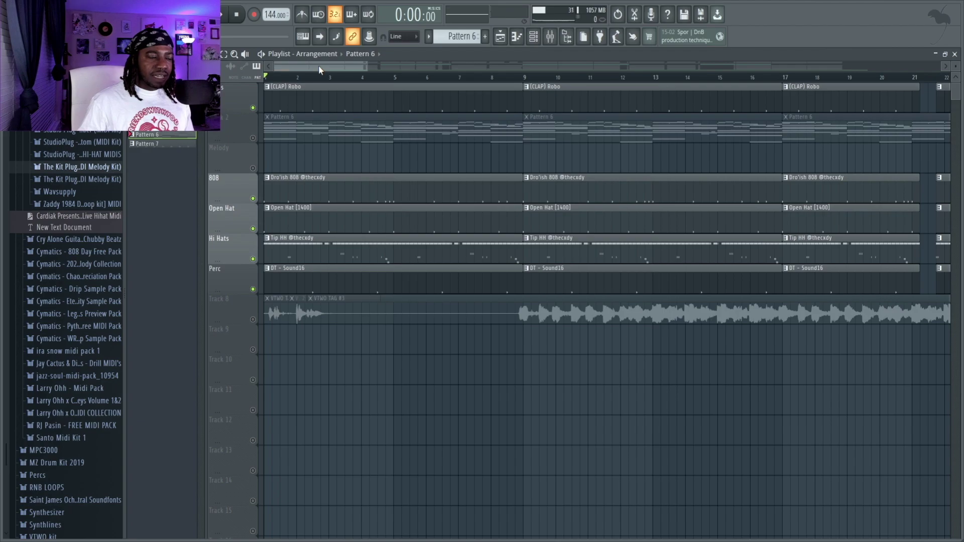
- Unmute the vocals on Track 8 and the Pattern 6 melody track, and play the full arrangement
click(253, 319)
click(253, 138)
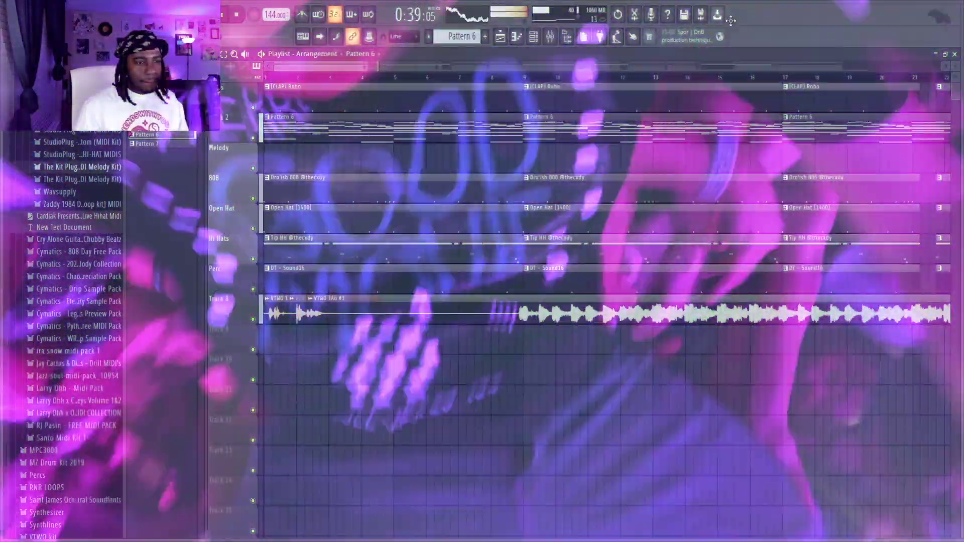
key(space)
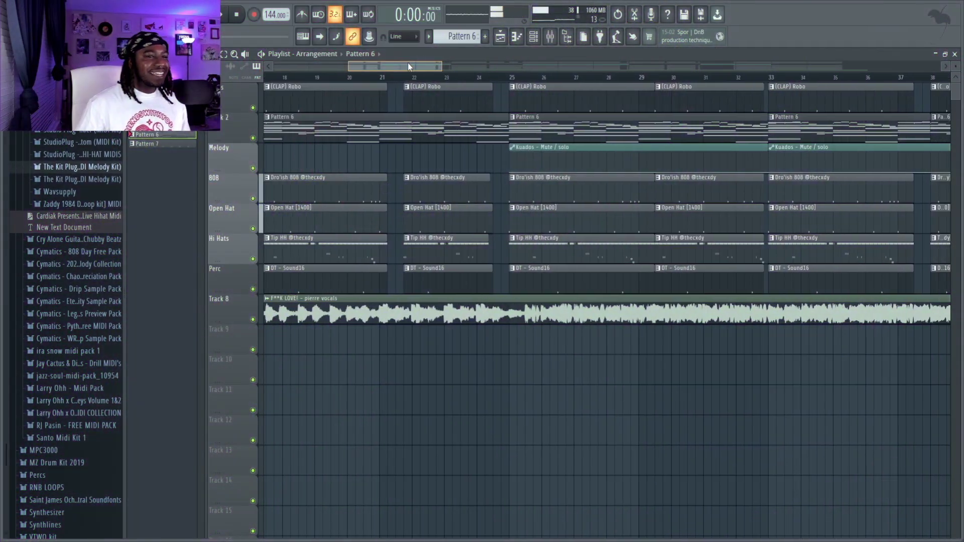